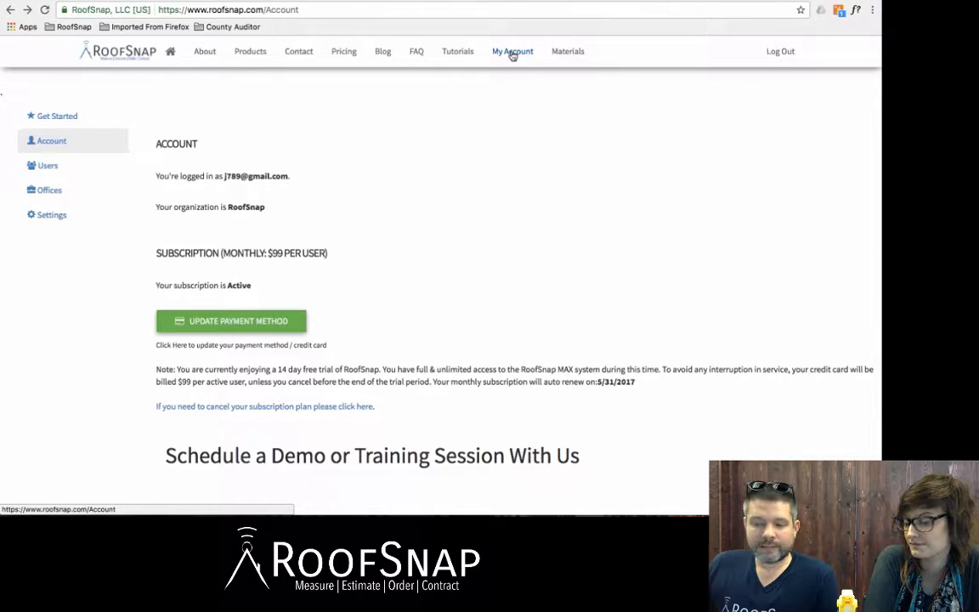
Step: Go to the Users list and start adding a new sub-account user
click(40, 166)
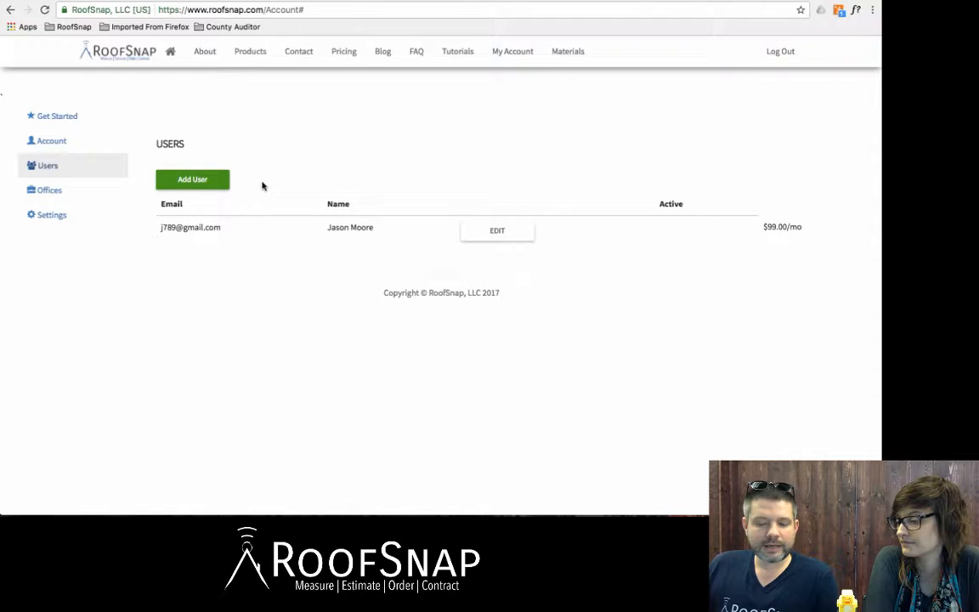
click(209, 181)
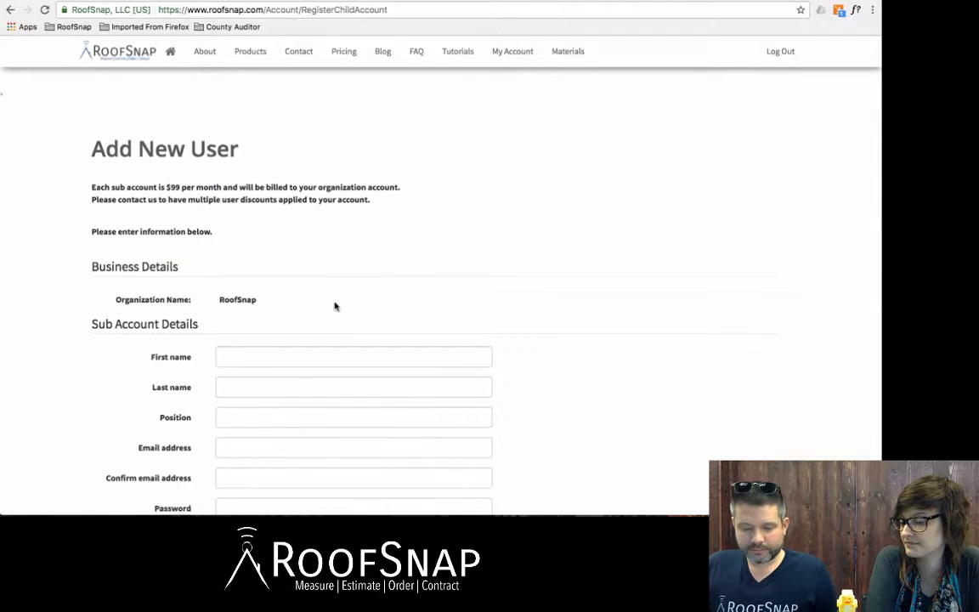
Step: Enter the new user's first and last name and set the position to Sales
scroll(323, 280, down, 3)
click(287, 225)
text(Ka)
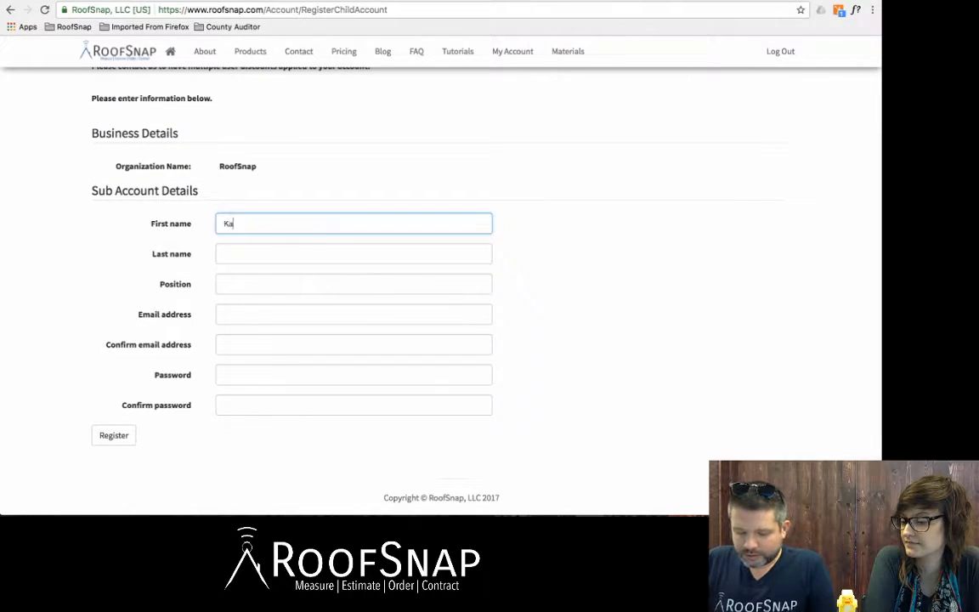
text(trina)
key(Tab)
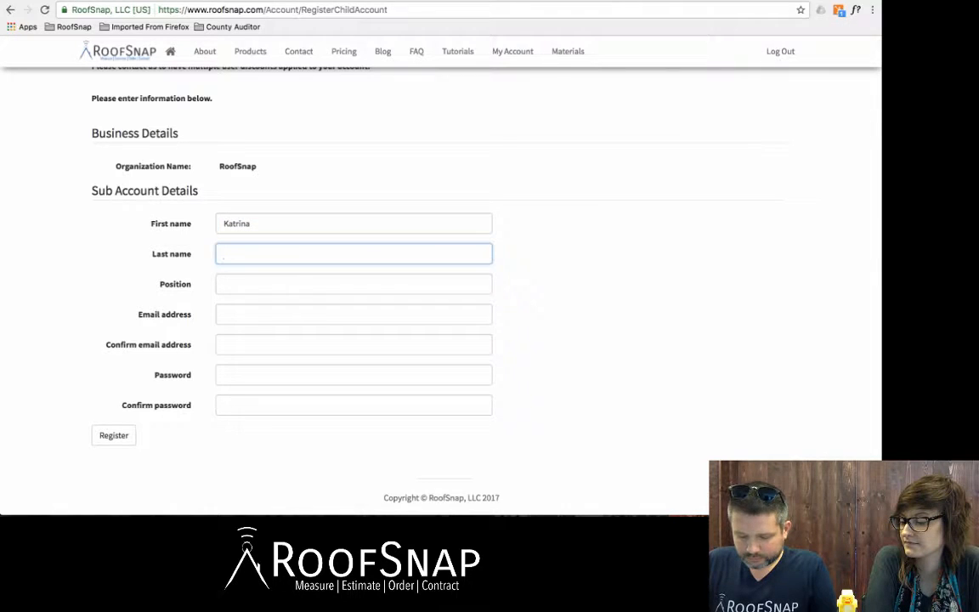
text(M)
key(Tab)
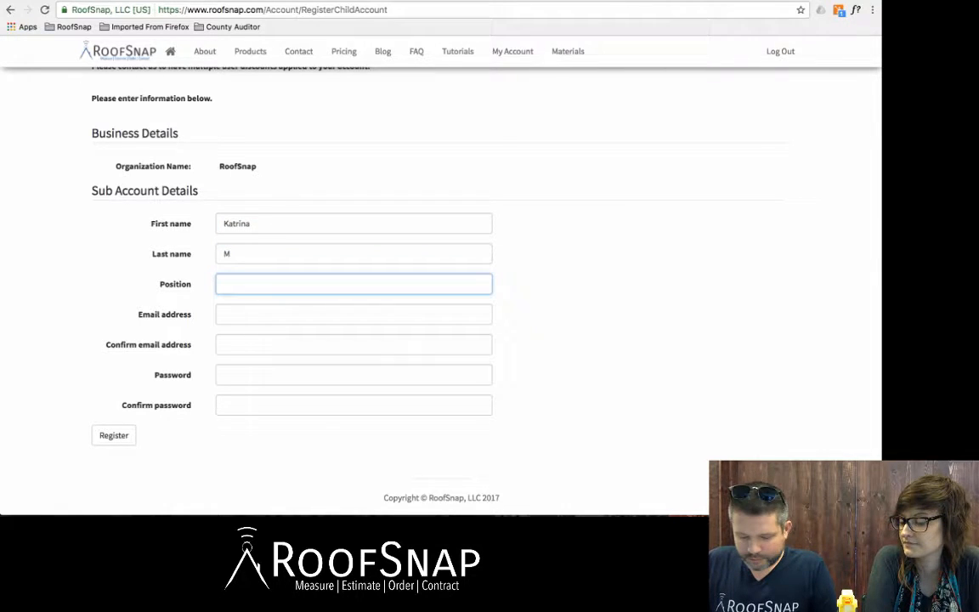
text(Sales)
key(Tab)
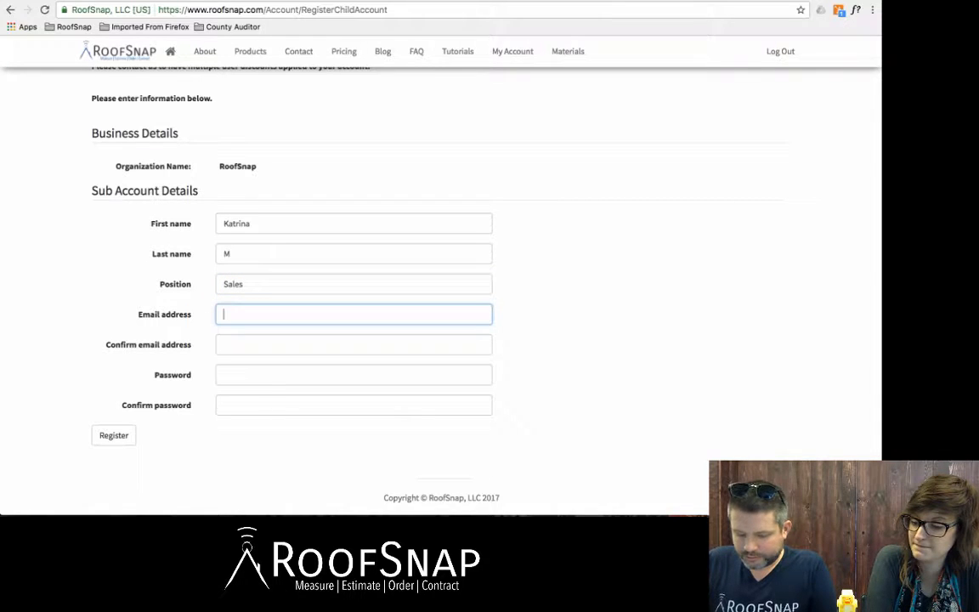
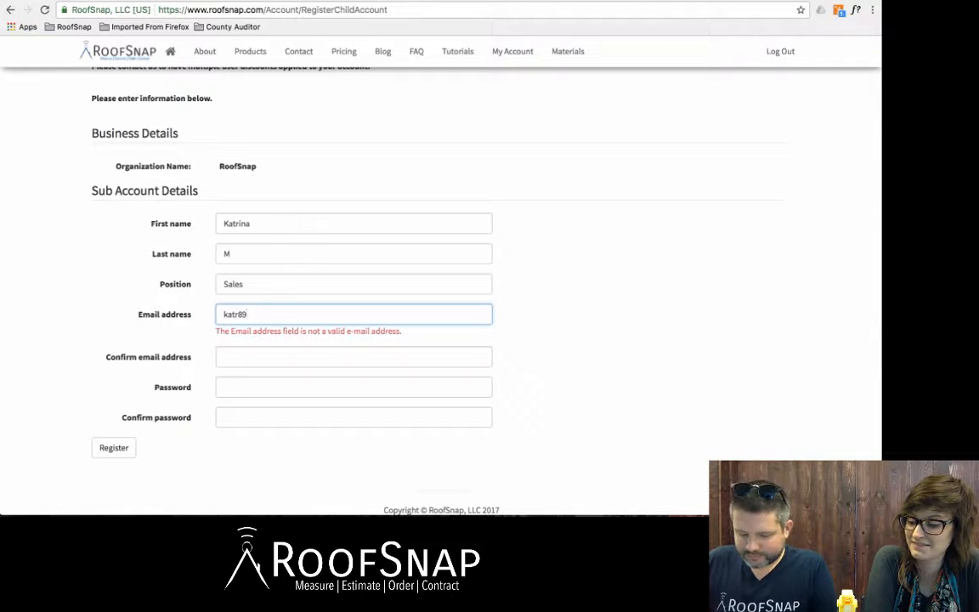
Step: Fill in and confirm the user's e-mail and password, then register the user
key(Tab)
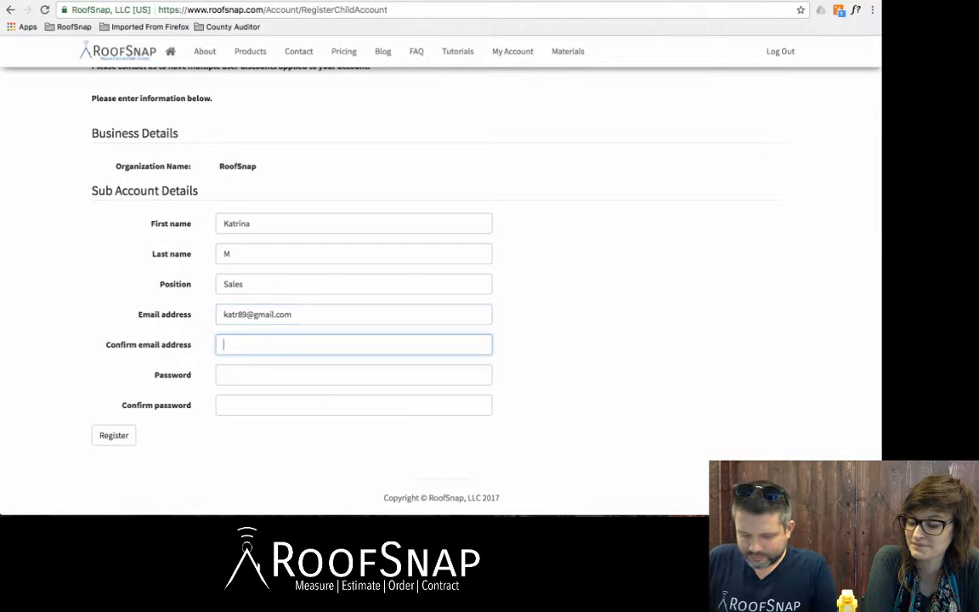
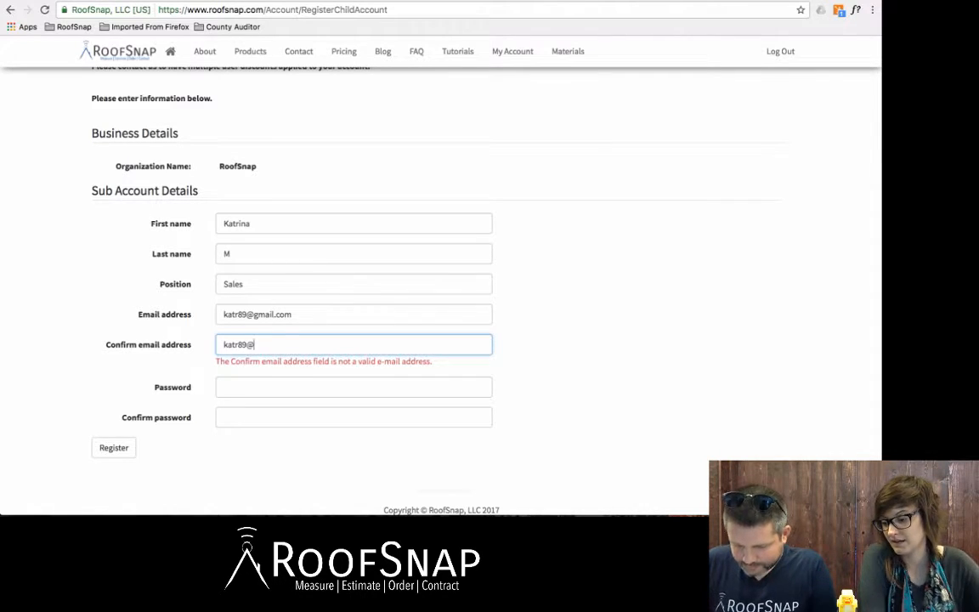
key(Tab)
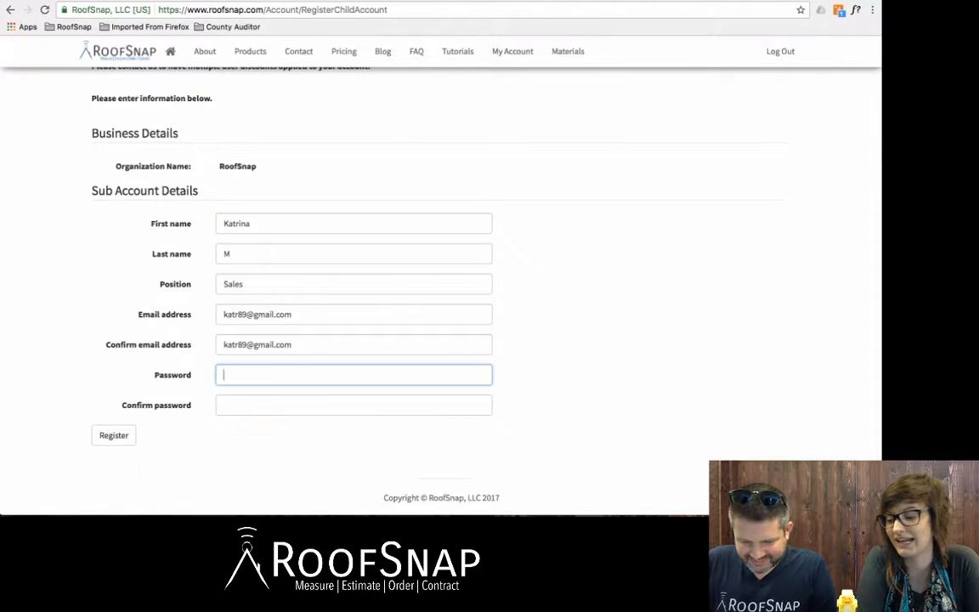
text(****)
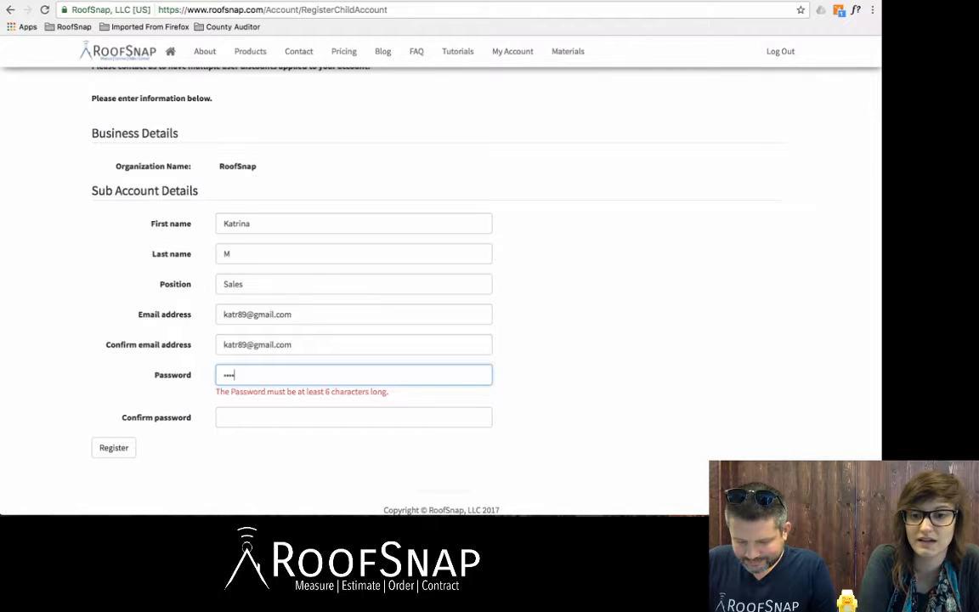
text(****)
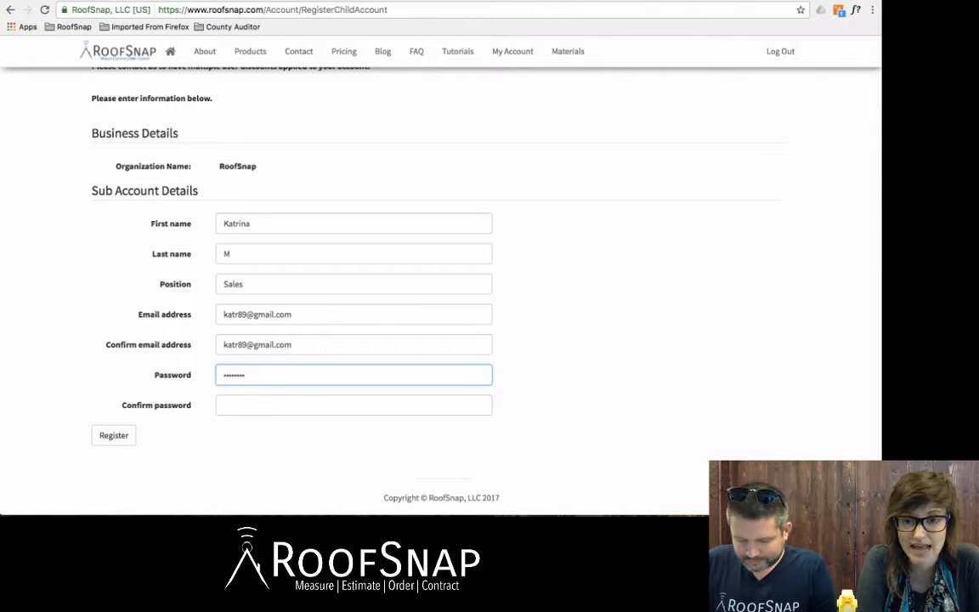
text(*****)
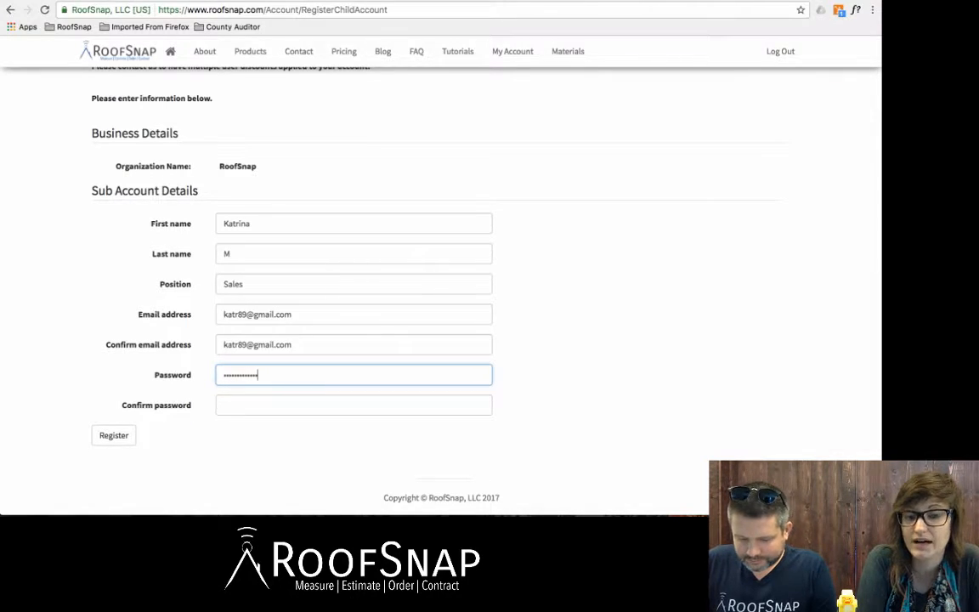
key(BackSpace)
key(BackSpace)
key(BackSpace)
key(BackSpace)
key(BackSpace)
key(BackSpace)
key(BackSpace)
key(BackSpace)
key(BackSpace)
key(BackSpace)
key(BackSpace)
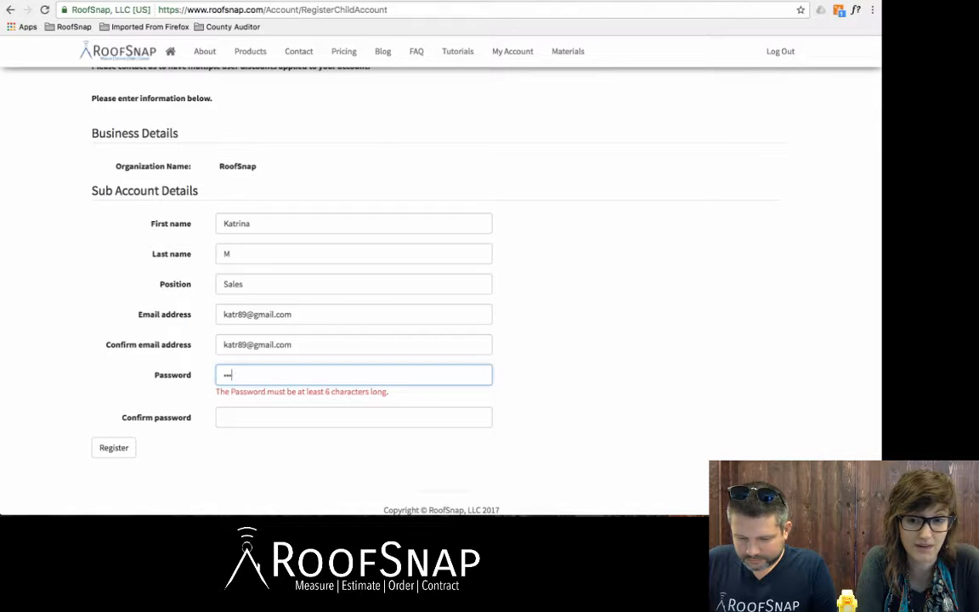
text(************)
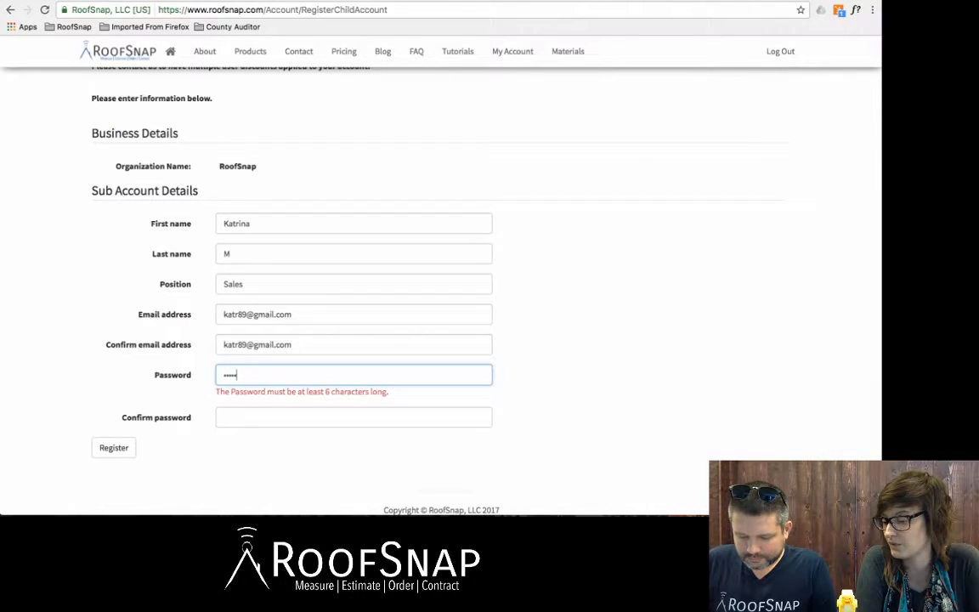
text(*)
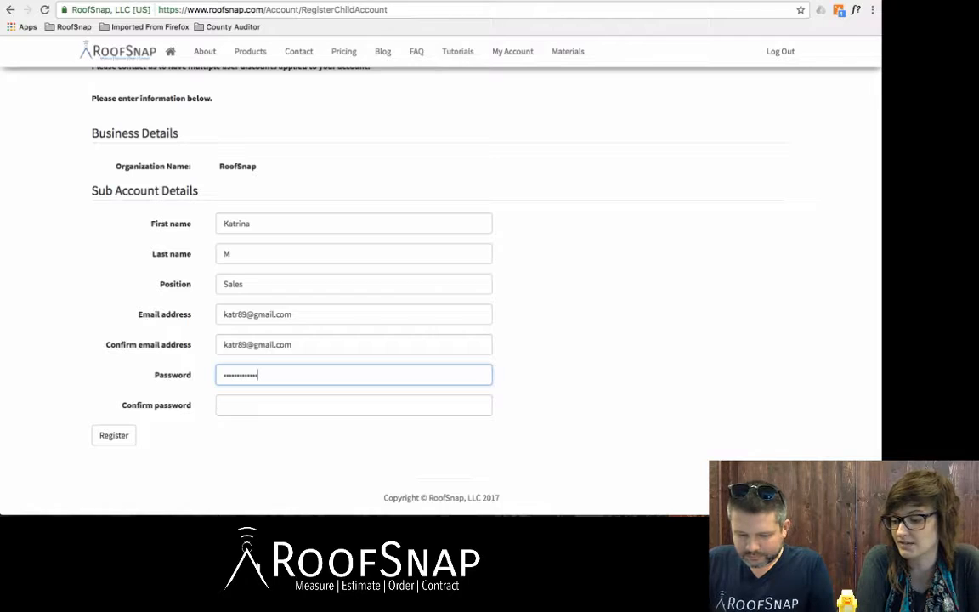
key(Tab)
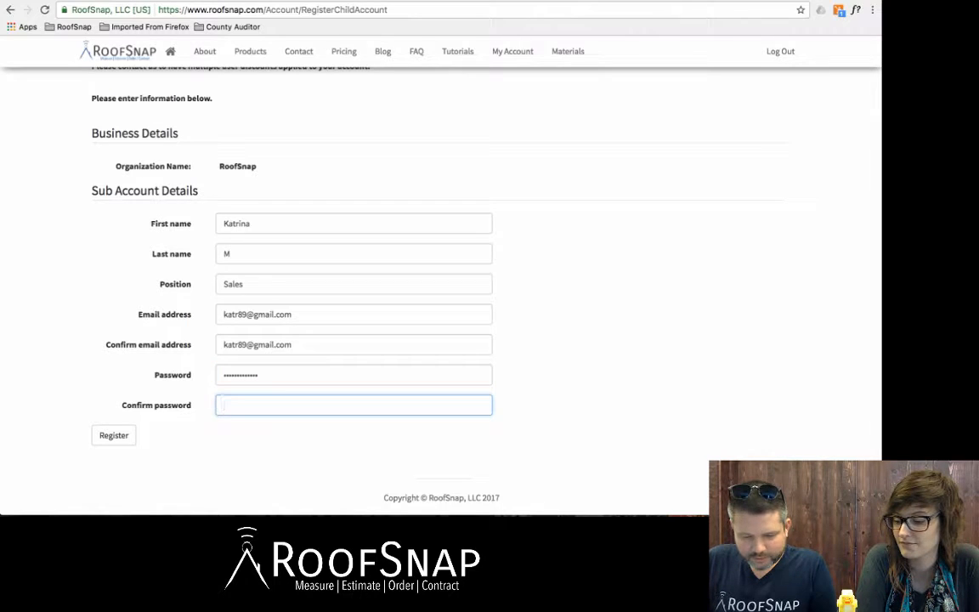
text(********)
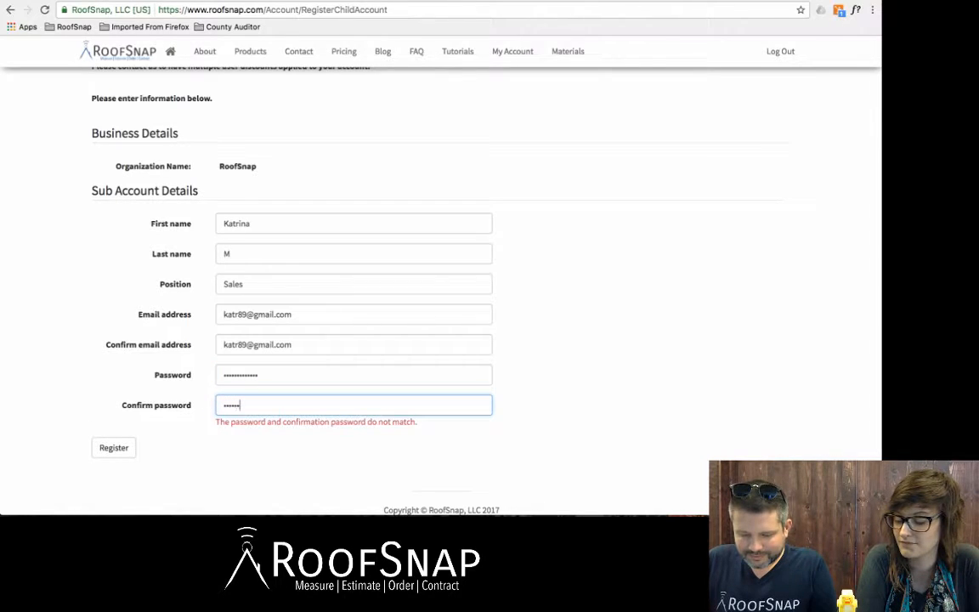
text(****)
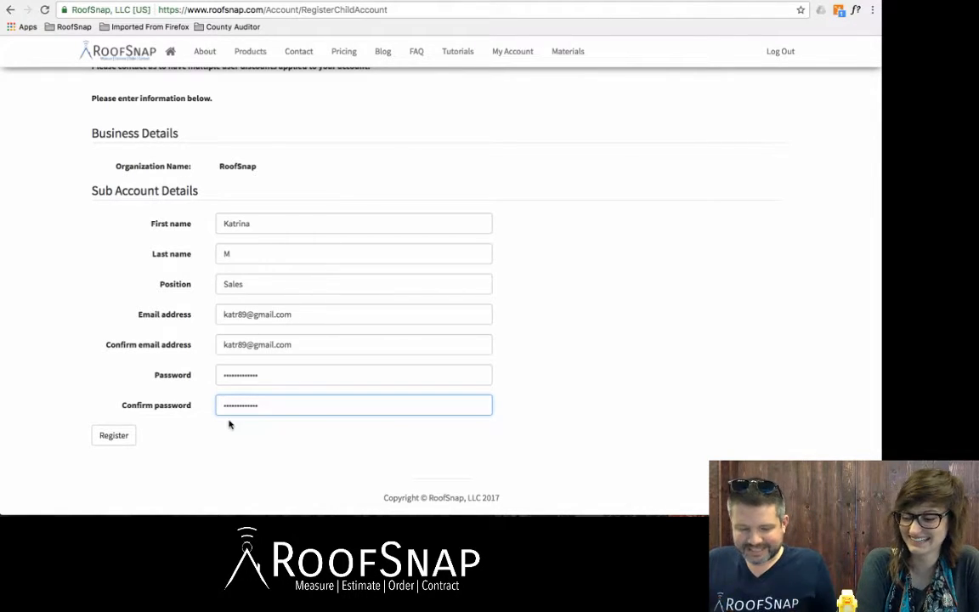
click(107, 439)
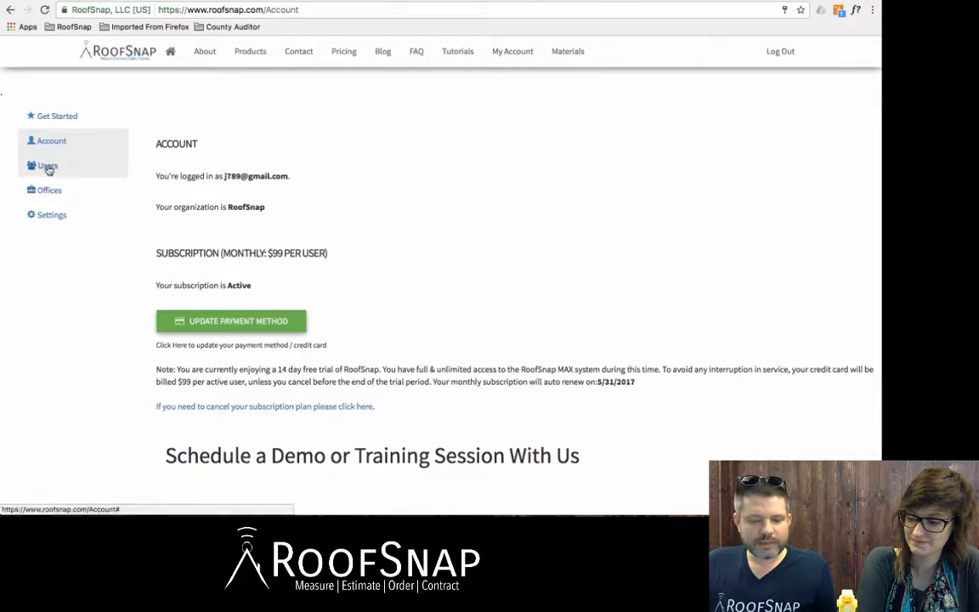
Step: Return to the Users list to see the newly added sales user
click(47, 168)
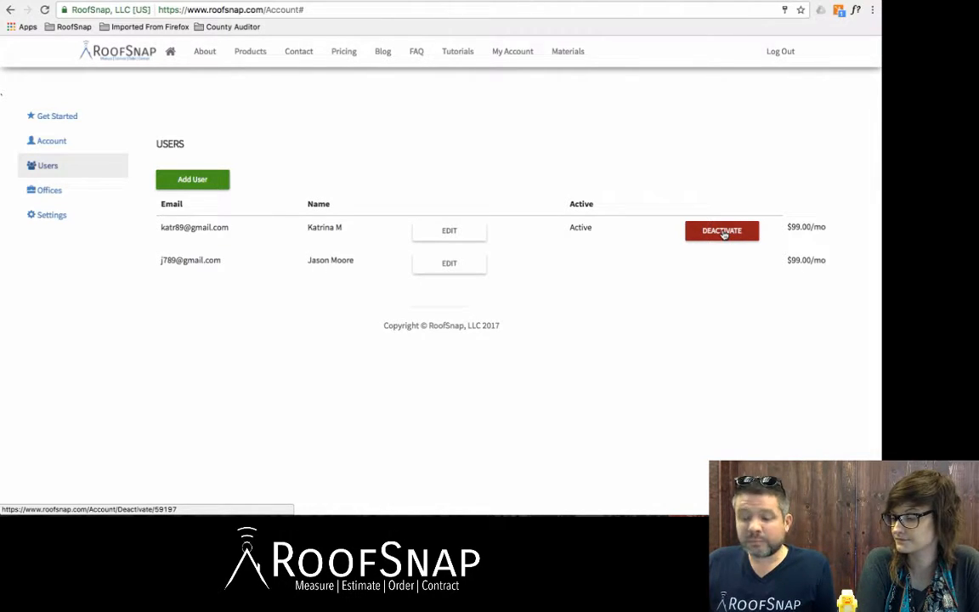
Step: Open the new user's edit form and visit the contact number, overhead and commission fields
click(447, 232)
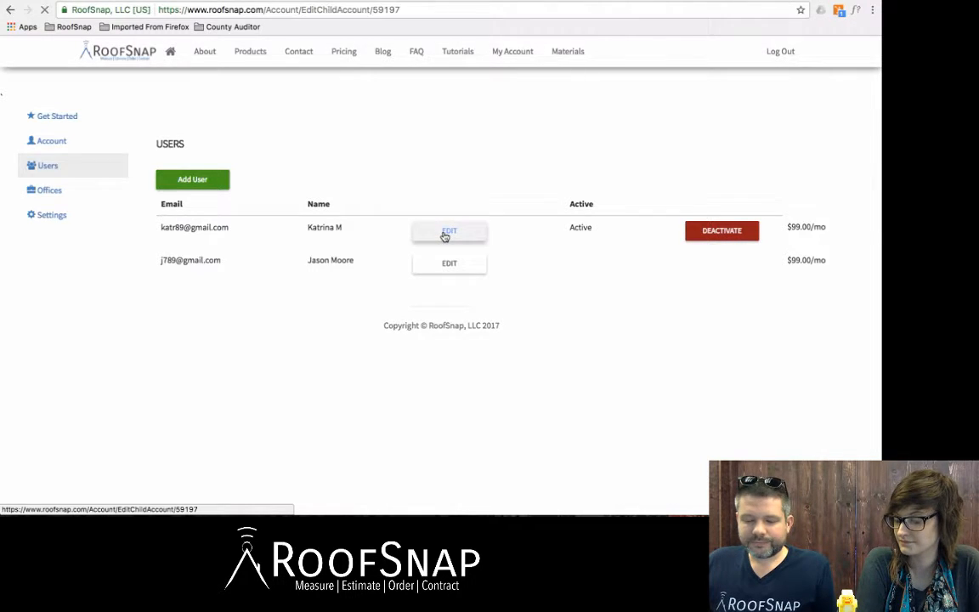
scroll(331, 237, down, 2)
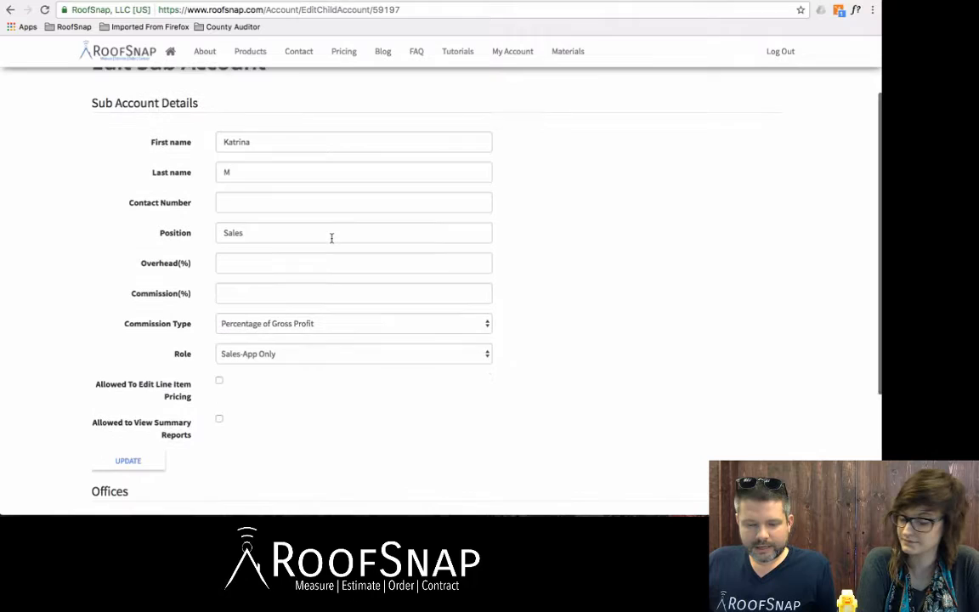
click(257, 202)
click(244, 271)
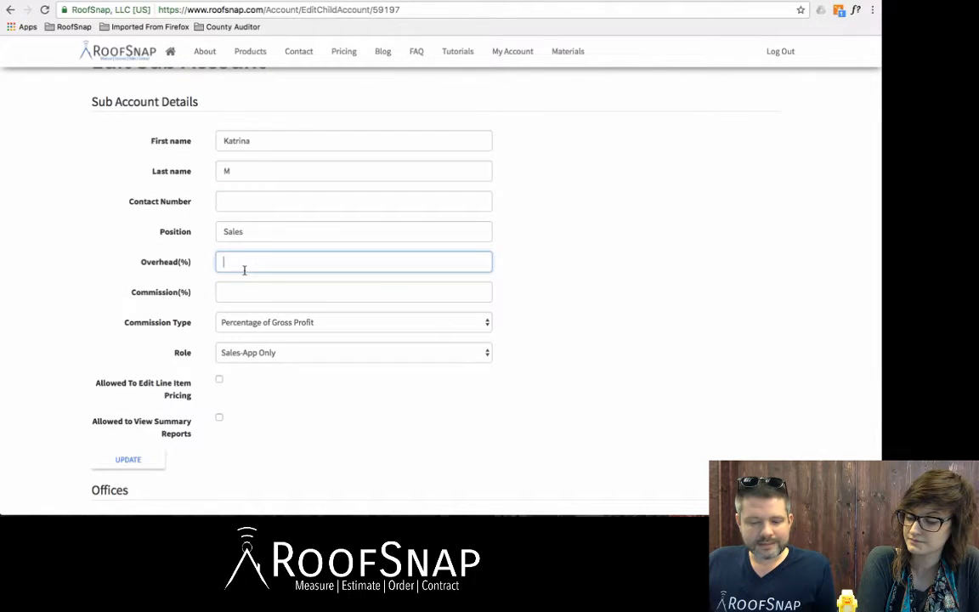
click(243, 291)
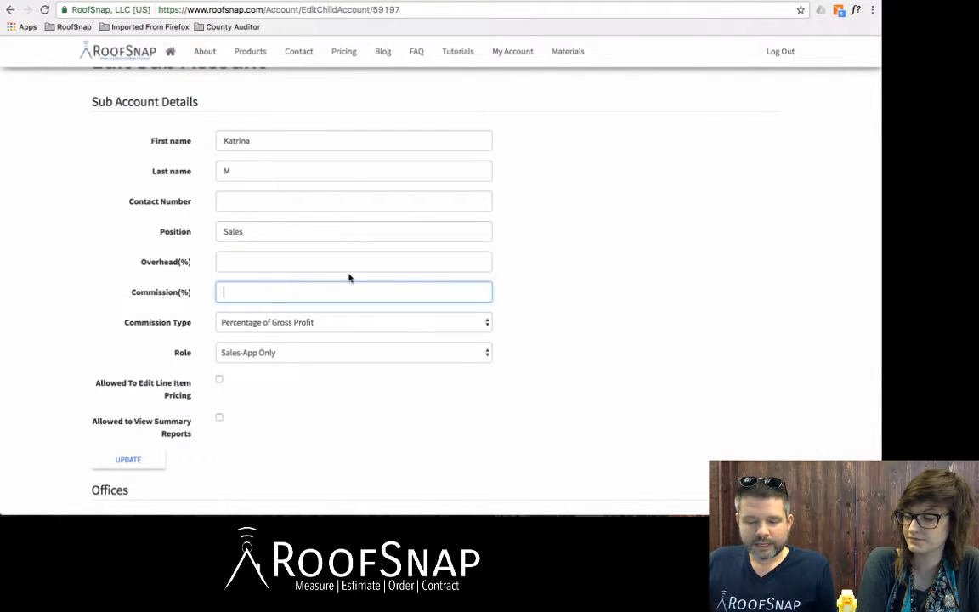
scroll(348, 278, down, 1)
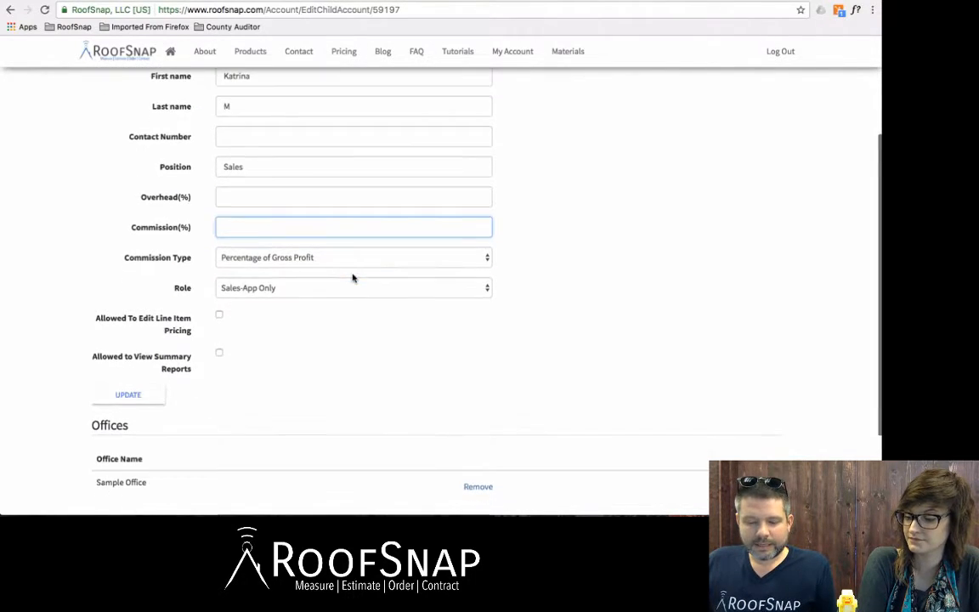
Step: Keep the role Sales-App Only and enable line item pricing editing and summary reports
click(242, 290)
click(242, 277)
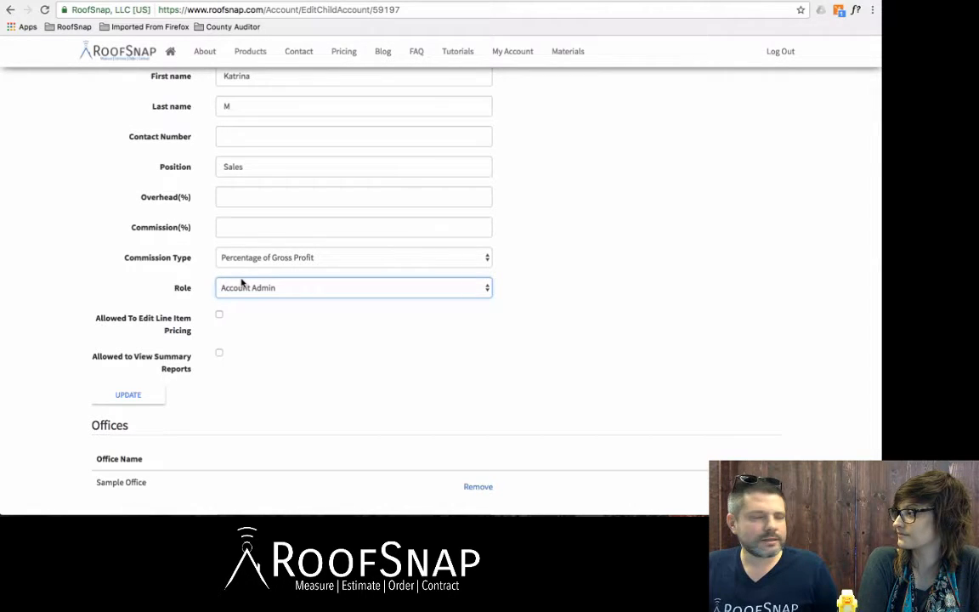
click(272, 289)
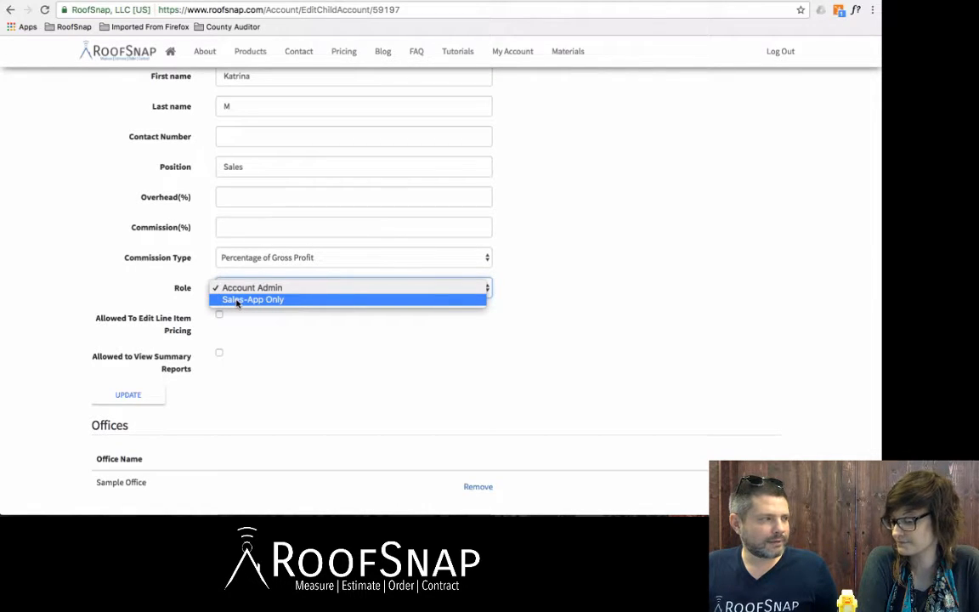
click(238, 300)
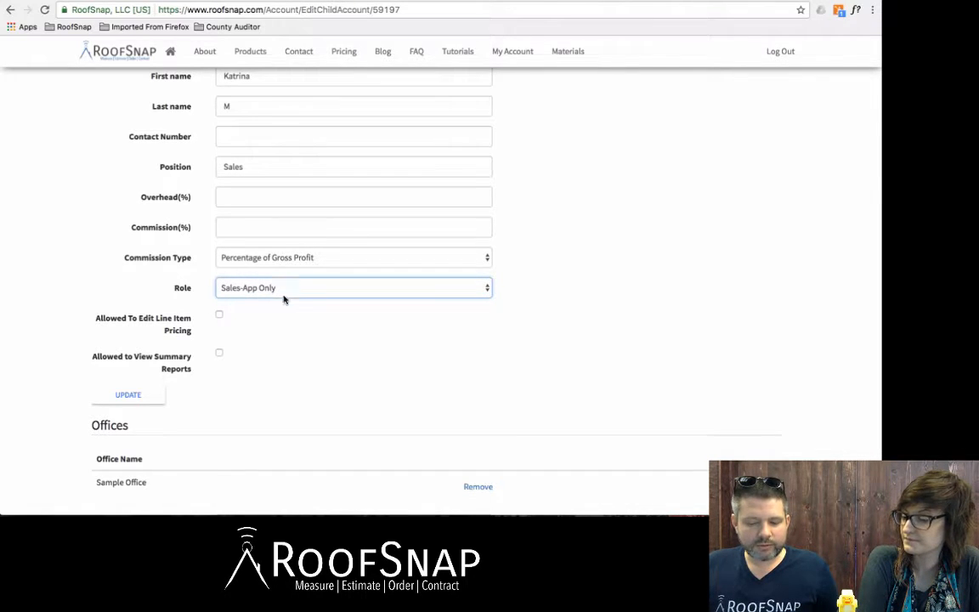
click(219, 317)
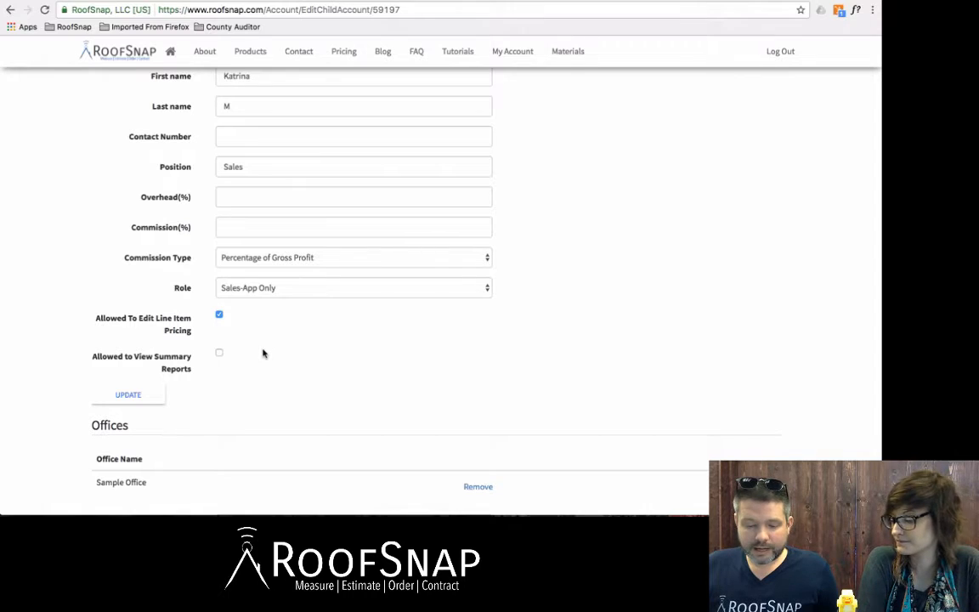
click(219, 355)
Step: Save the user changes, then review the Sample Office assignment and available offices dropdown
scroll(272, 340, down, 2)
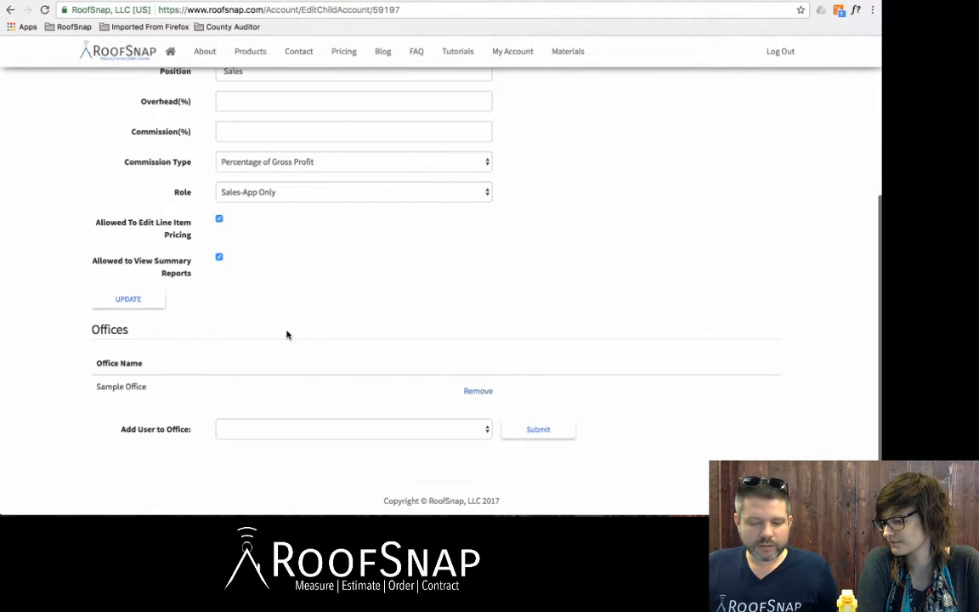
click(146, 302)
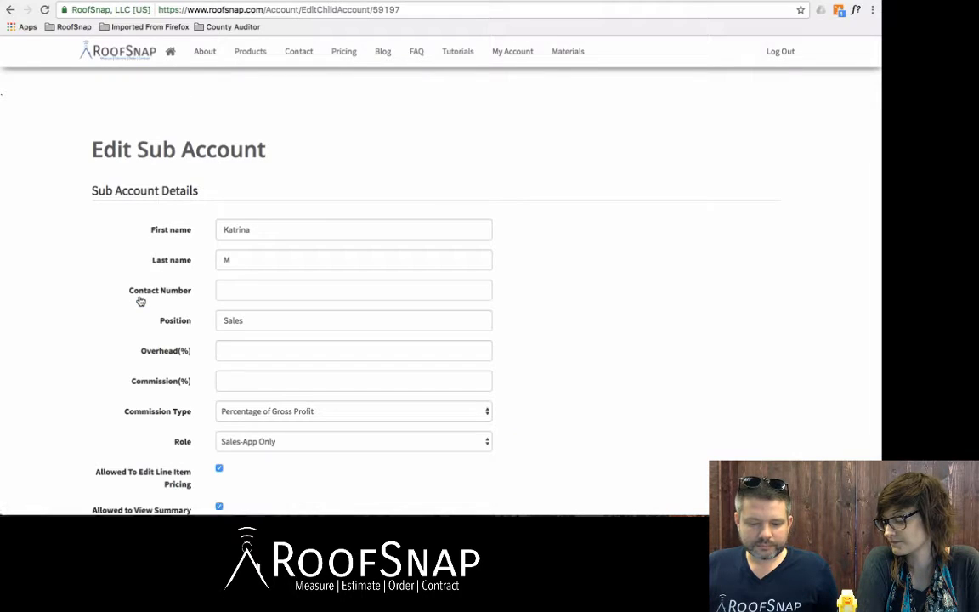
scroll(409, 282, down, 3)
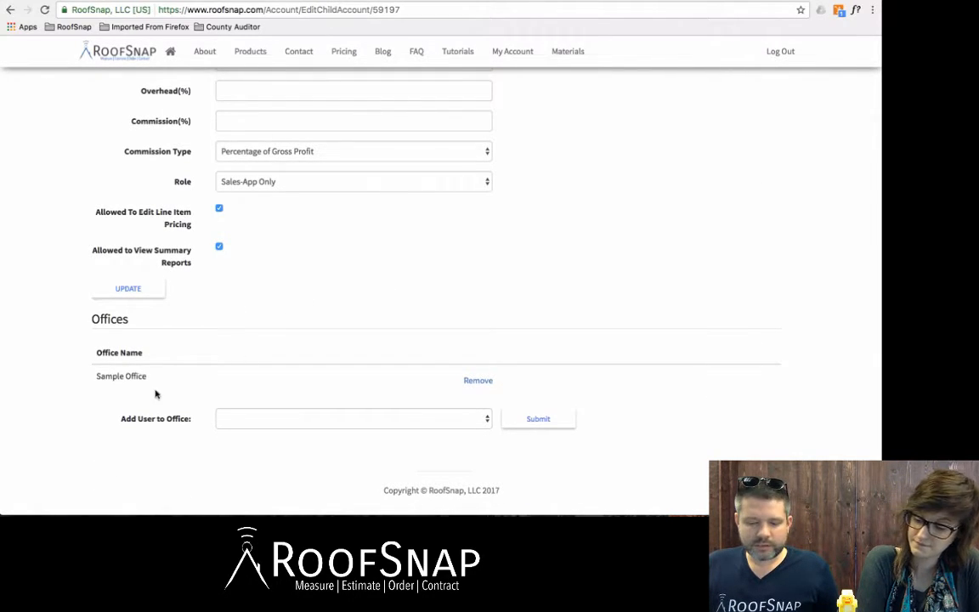
drag(160, 375, 89, 365)
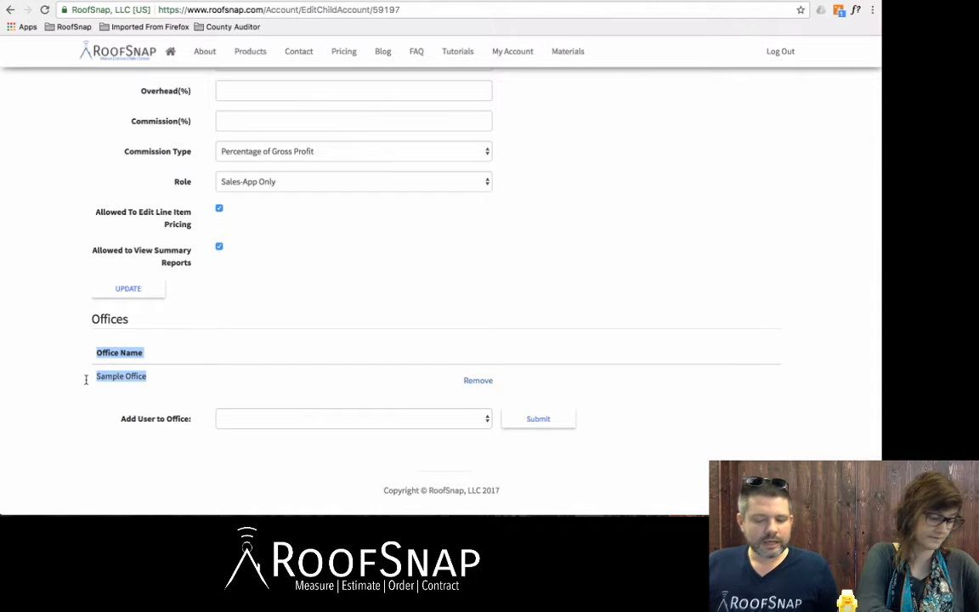
click(156, 383)
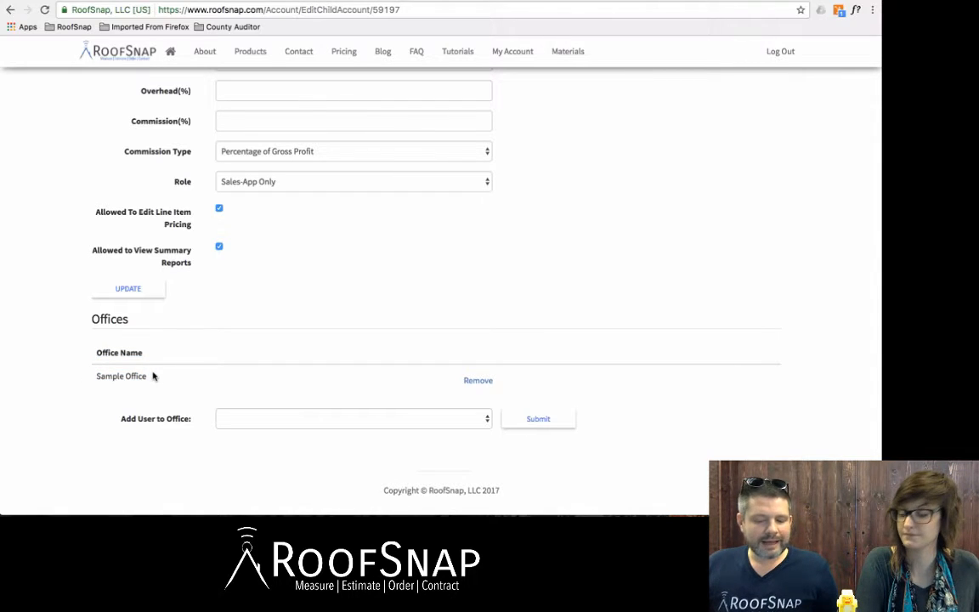
drag(153, 376, 77, 380)
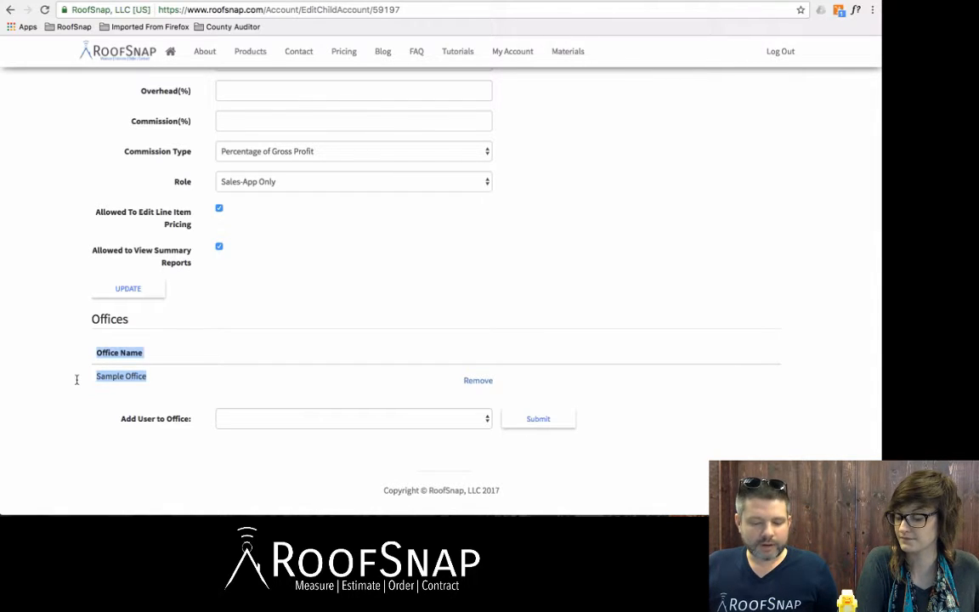
click(483, 420)
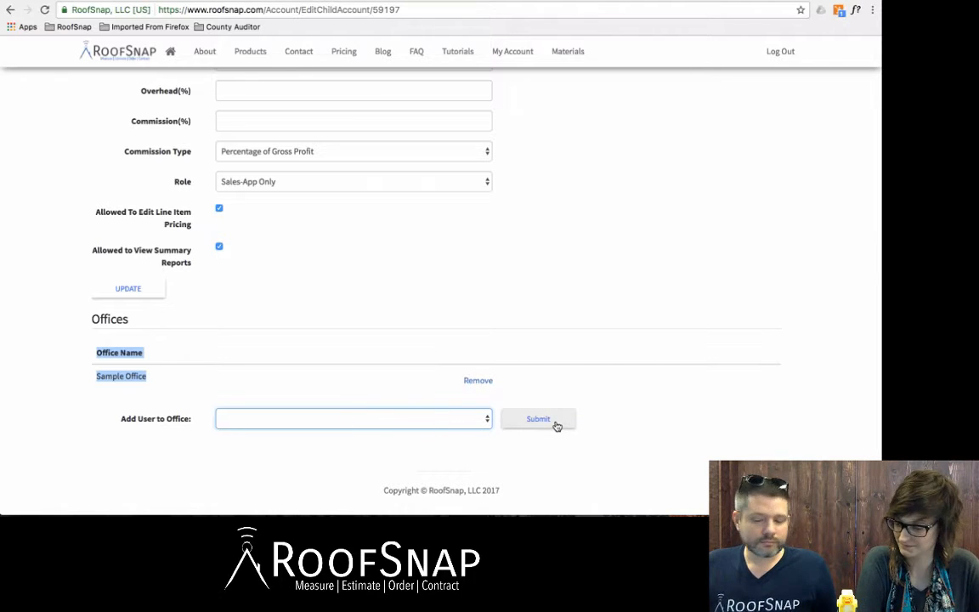
scroll(545, 274, up, 5)
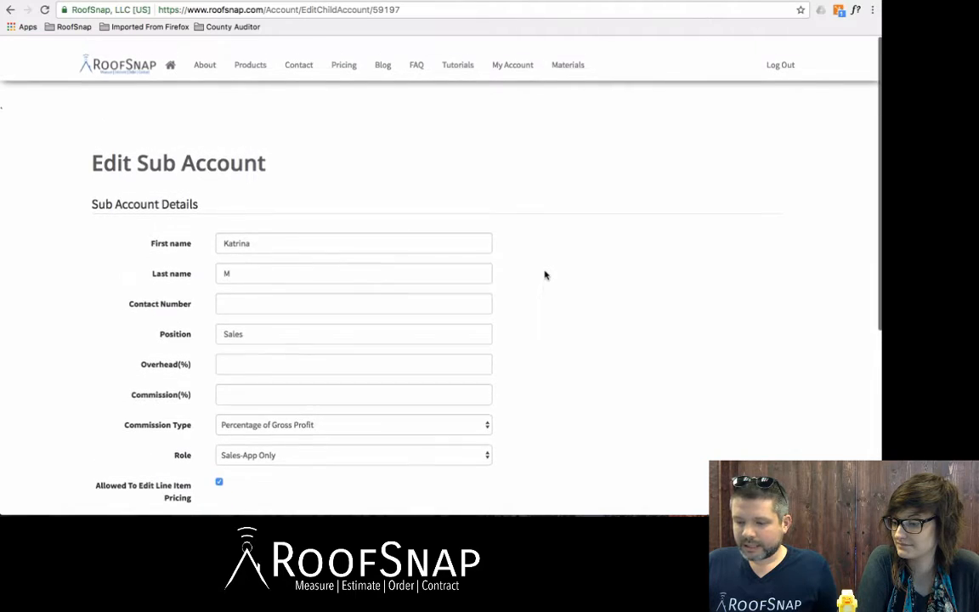
Step: Open the second user, an Account Admin, for editing and review its office assignment
click(521, 54)
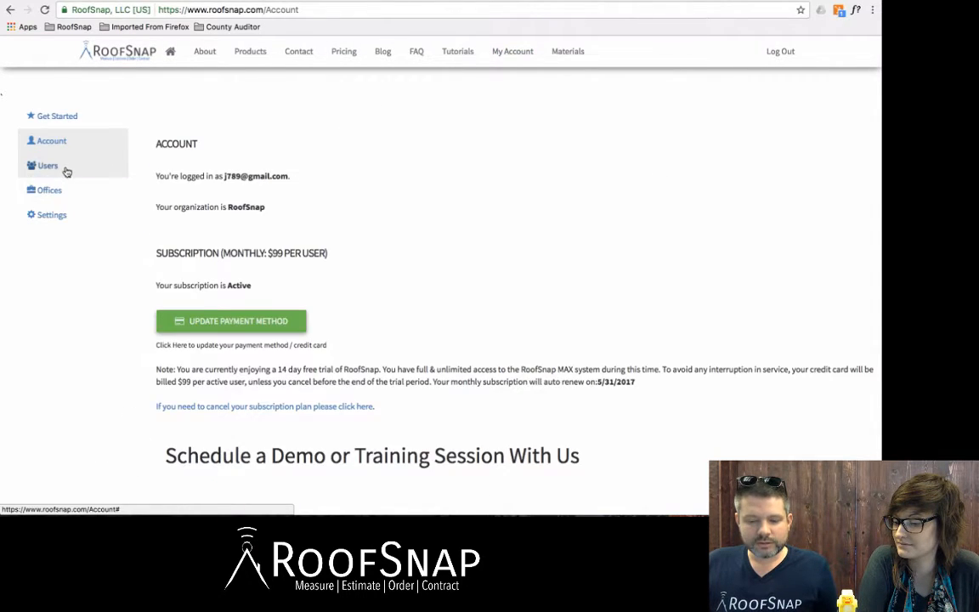
click(65, 169)
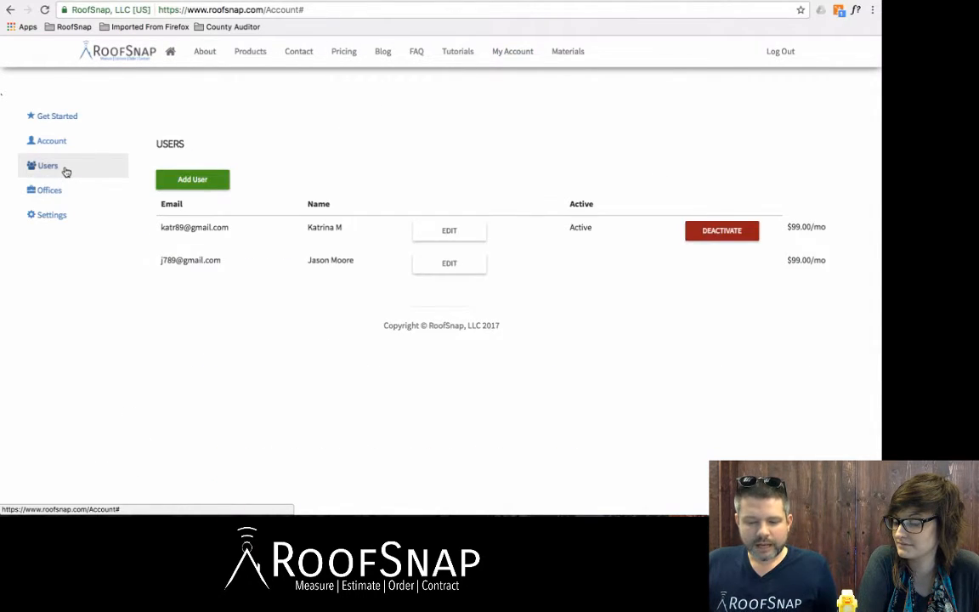
click(449, 266)
scroll(367, 275, down, 3)
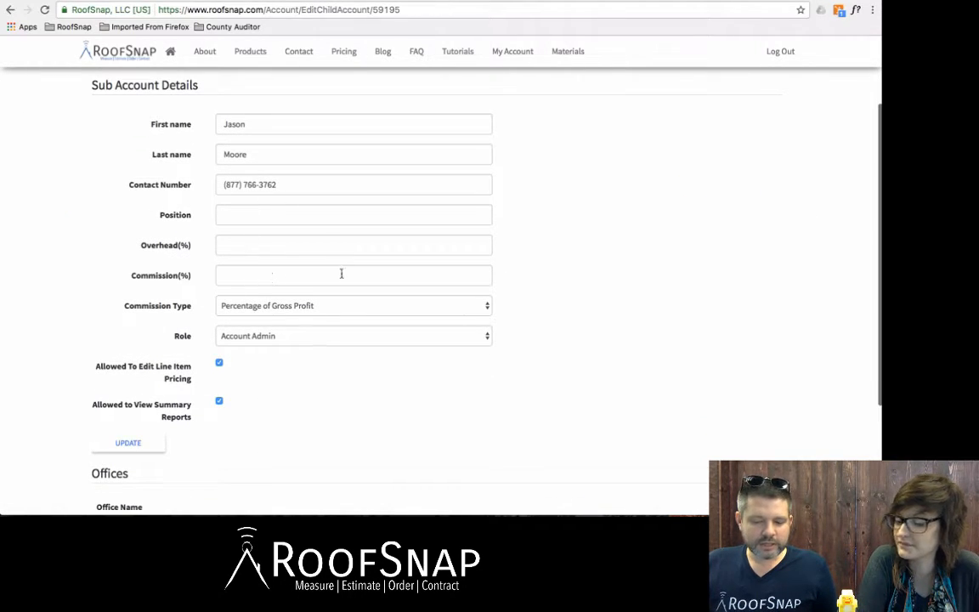
scroll(341, 273, down, 3)
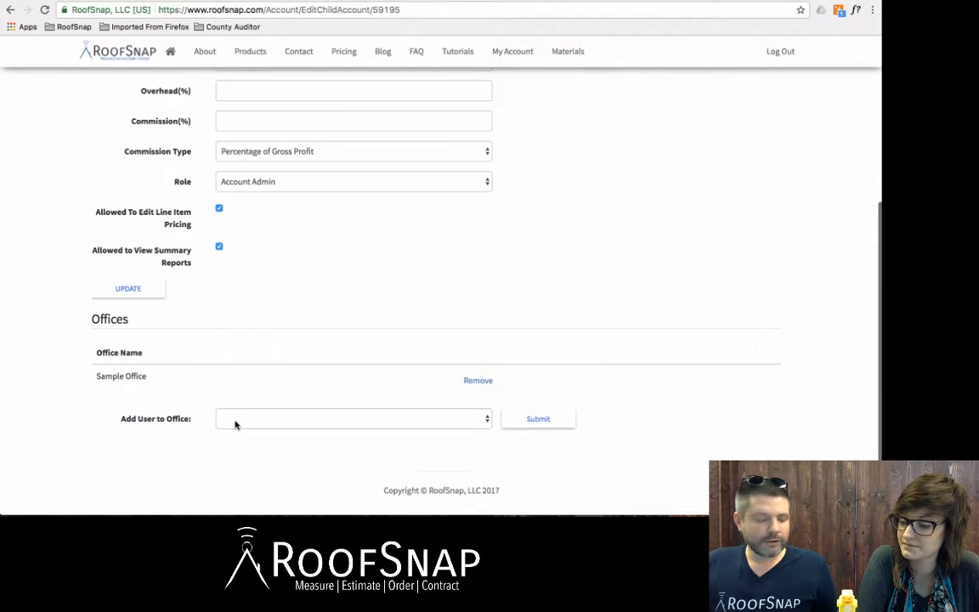
click(235, 422)
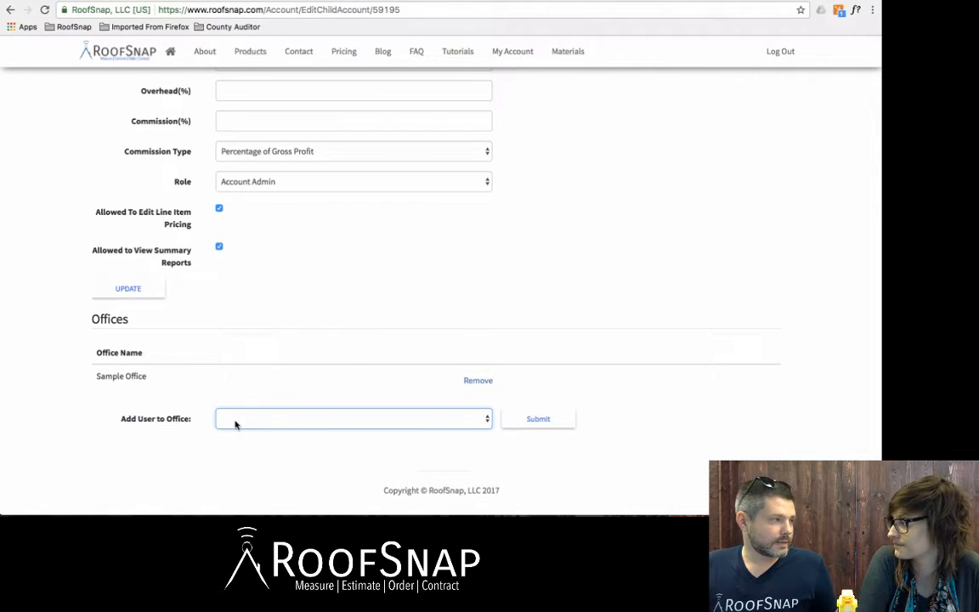
scroll(236, 422, up, 5)
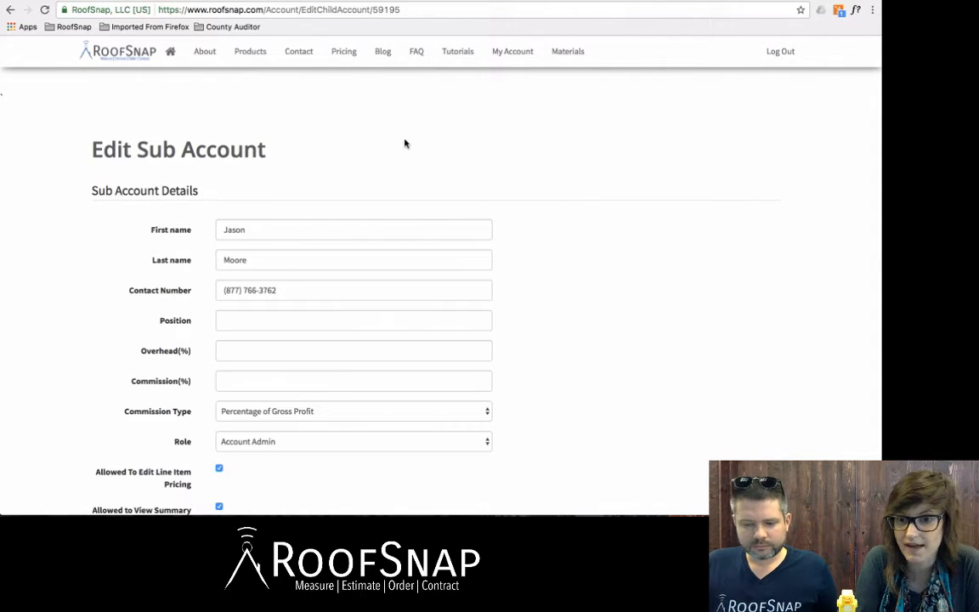
Step: Log out and submit a password reset request for the new user's e-mail address
click(787, 52)
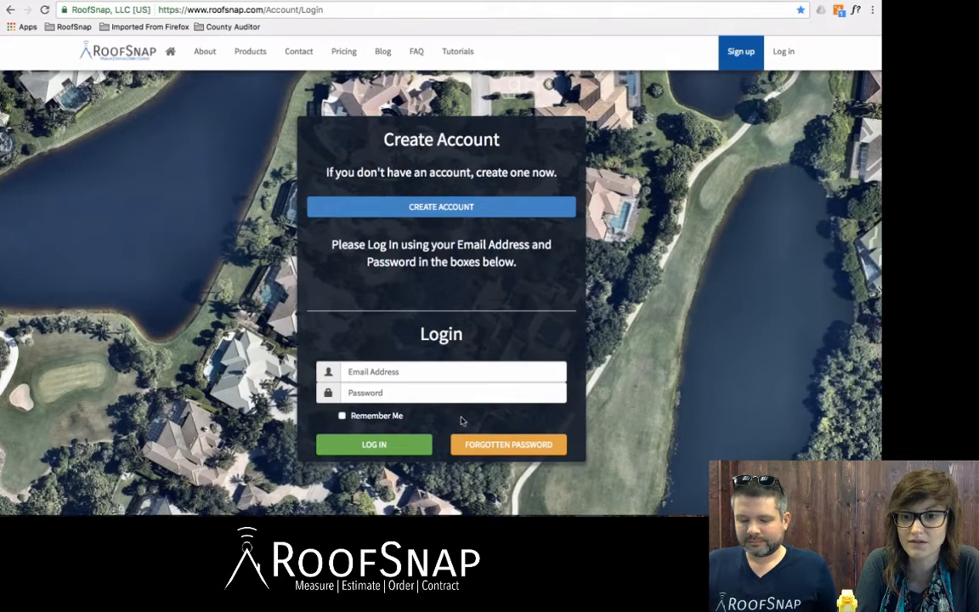
click(507, 445)
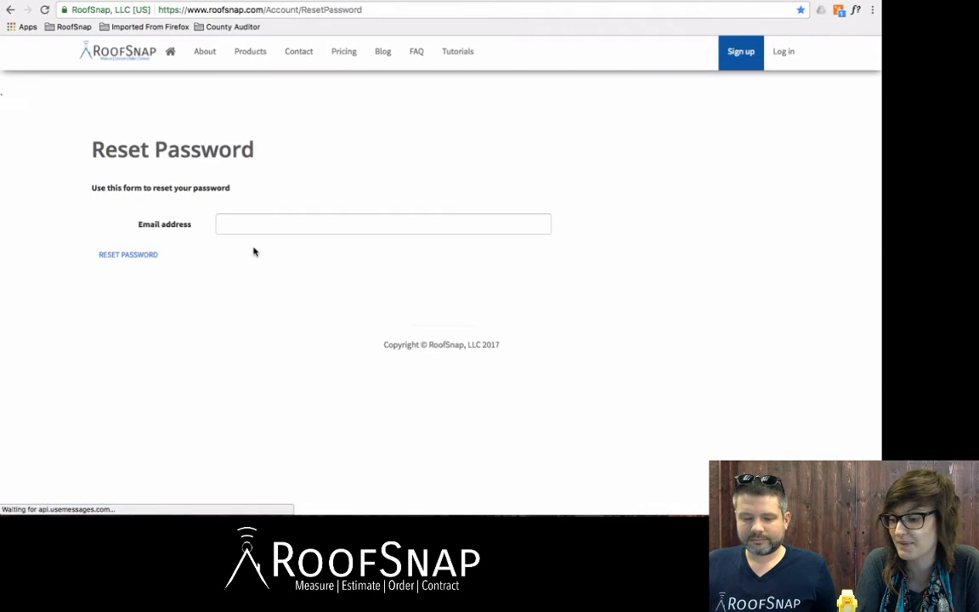
click(228, 227)
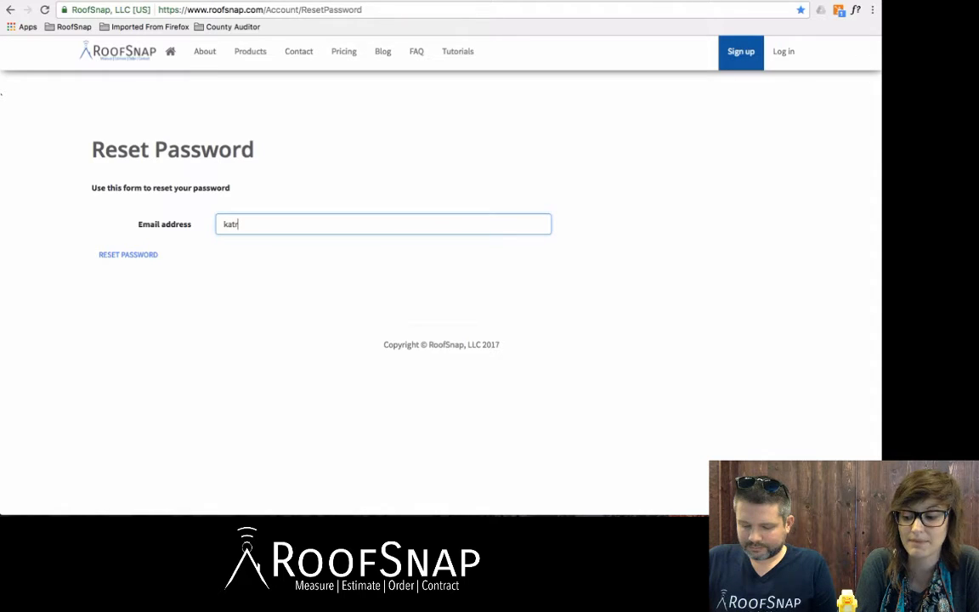
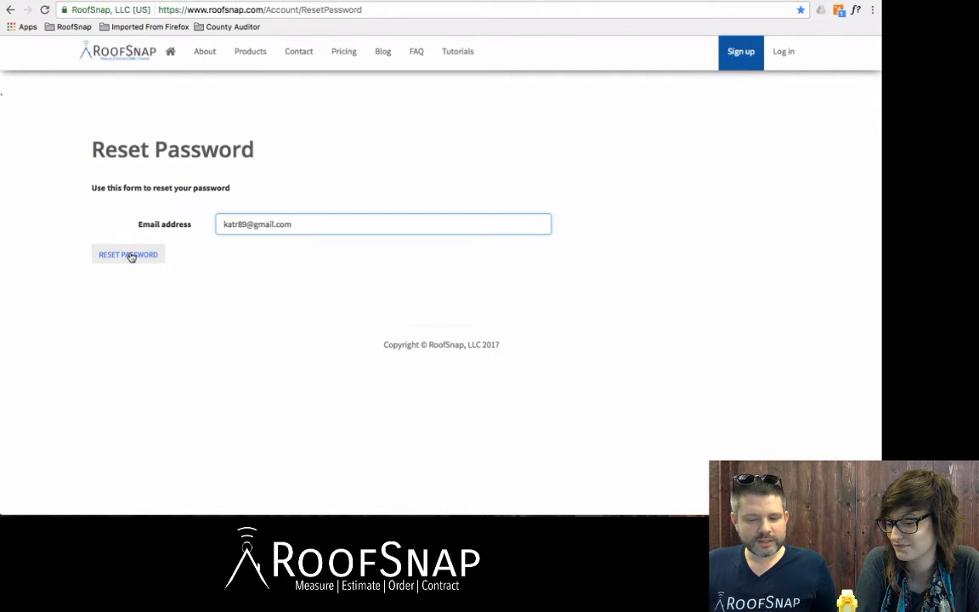
click(129, 255)
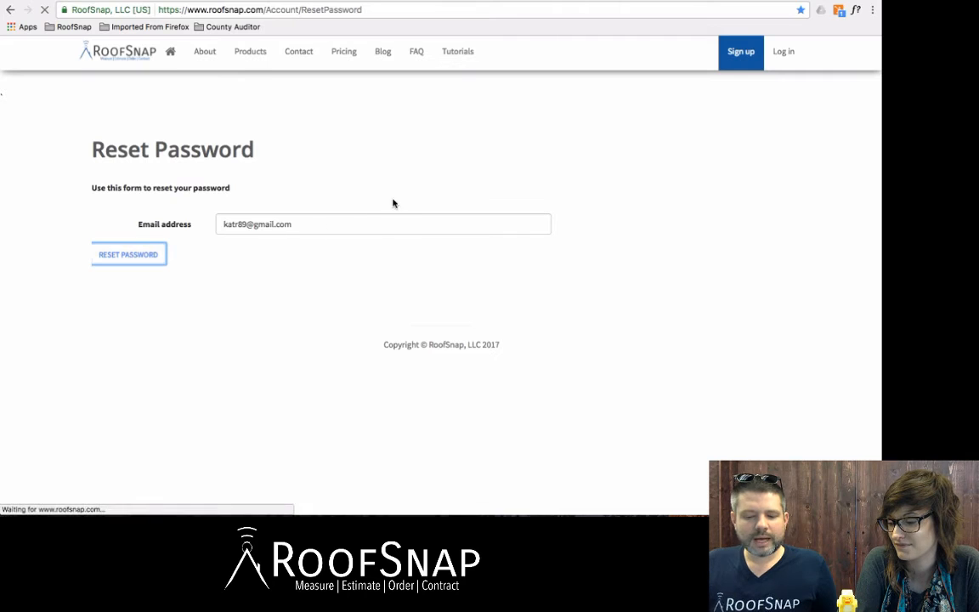